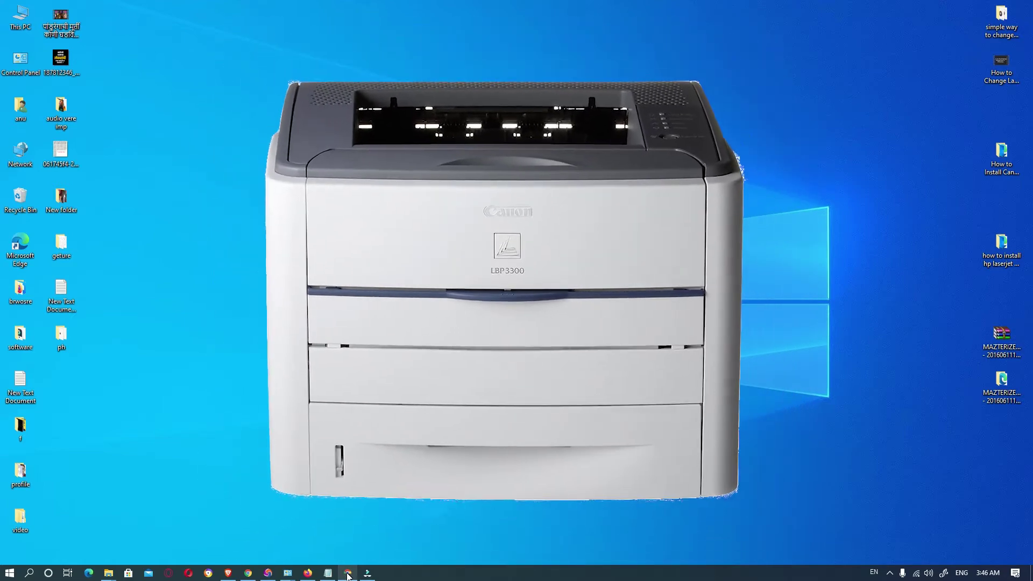
Bring back the Notepad notes and point out the MEGA and Google Drive links for 32-bit and 64-bit
left_click(327, 573)
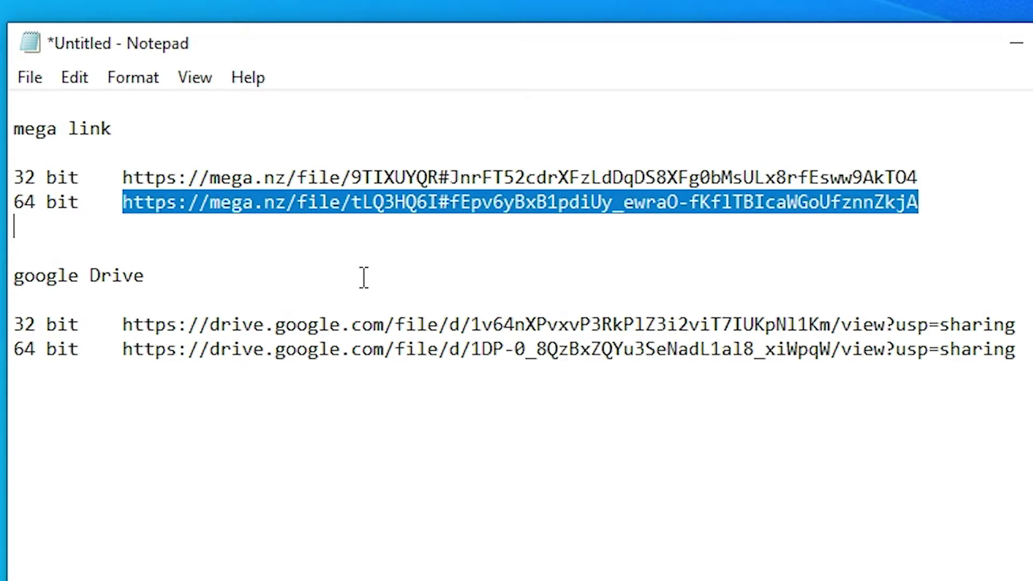
left_click(69, 129)
double_click(32, 129)
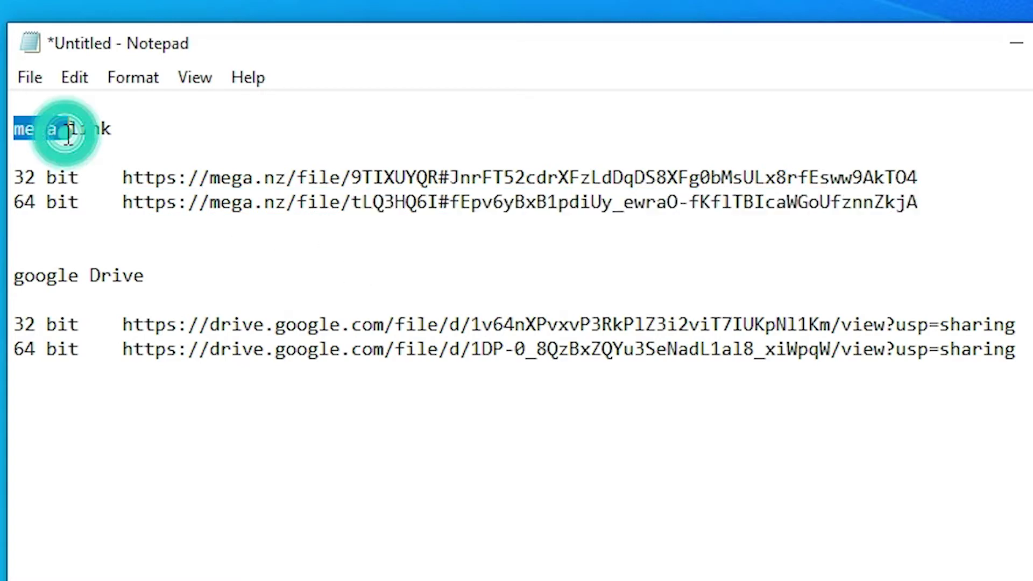
double_click(63, 274)
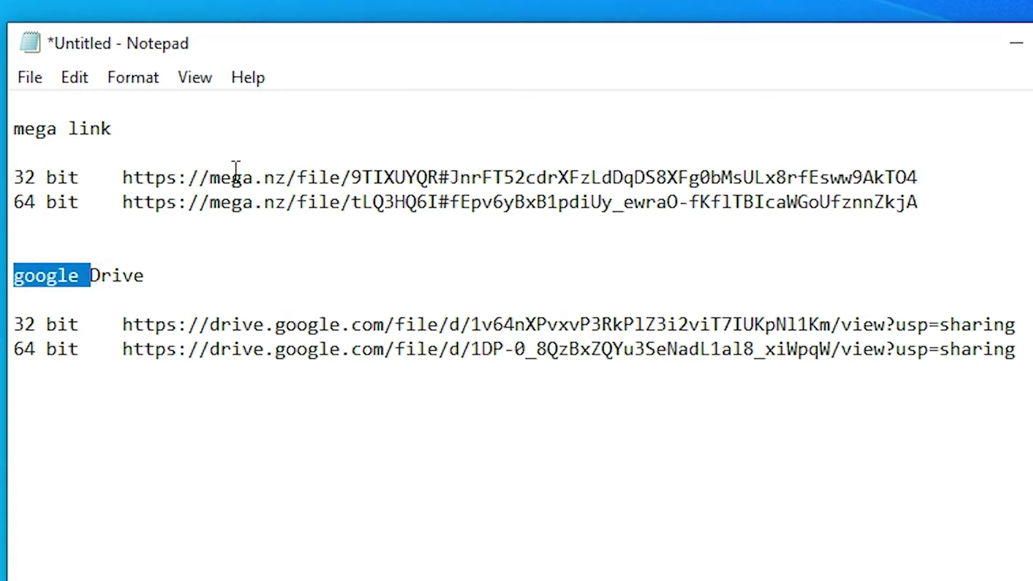
double_click(224, 180)
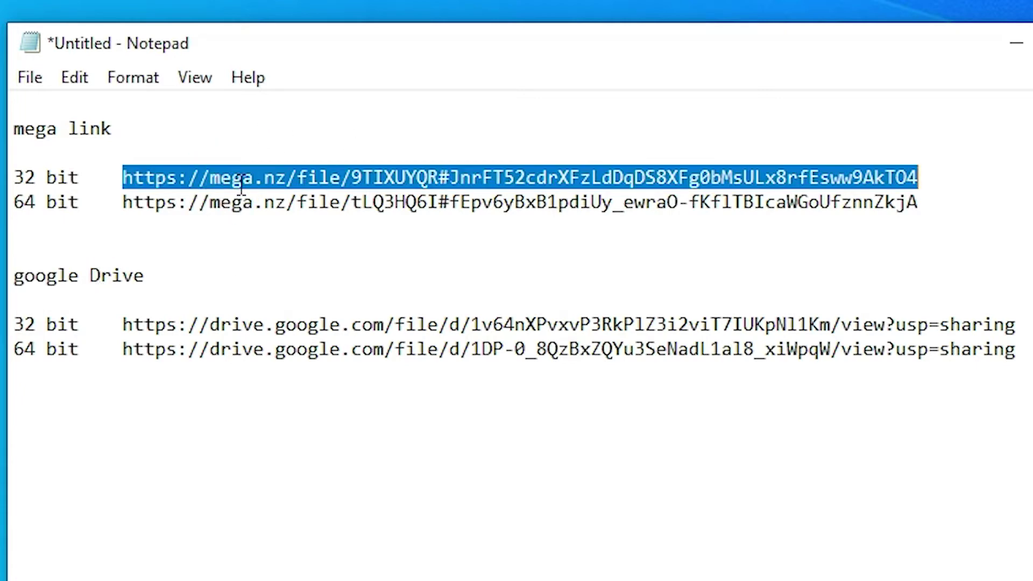
left_click(245, 183)
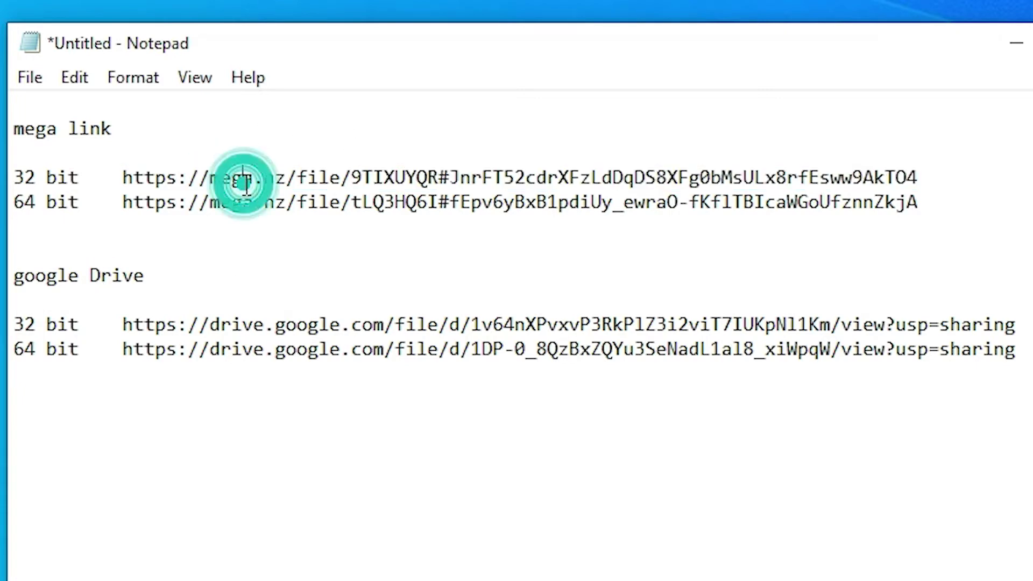
Select the full 64-bit MEGA link in the notes for copying
double_click(291, 213)
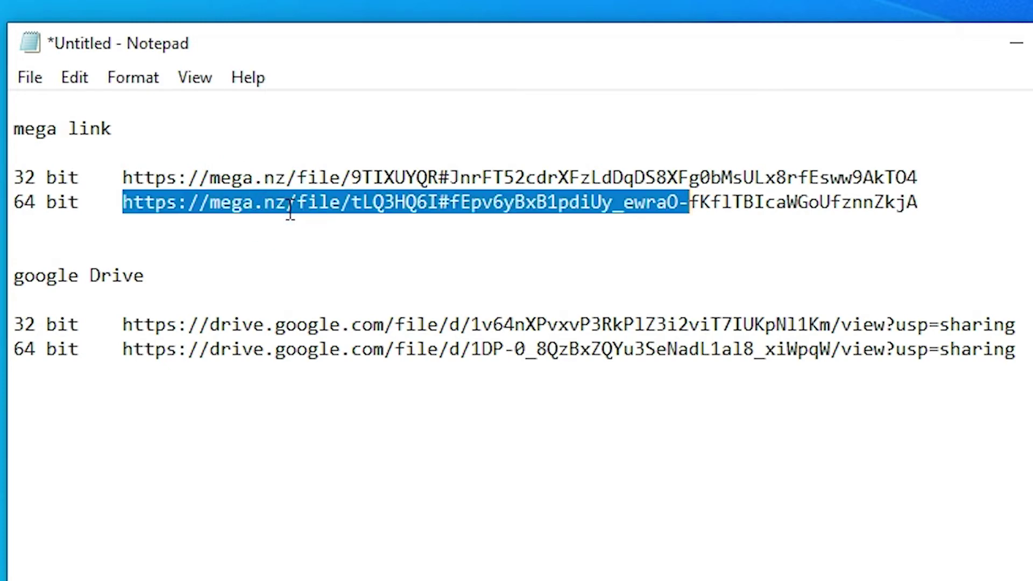
left_click(168, 205)
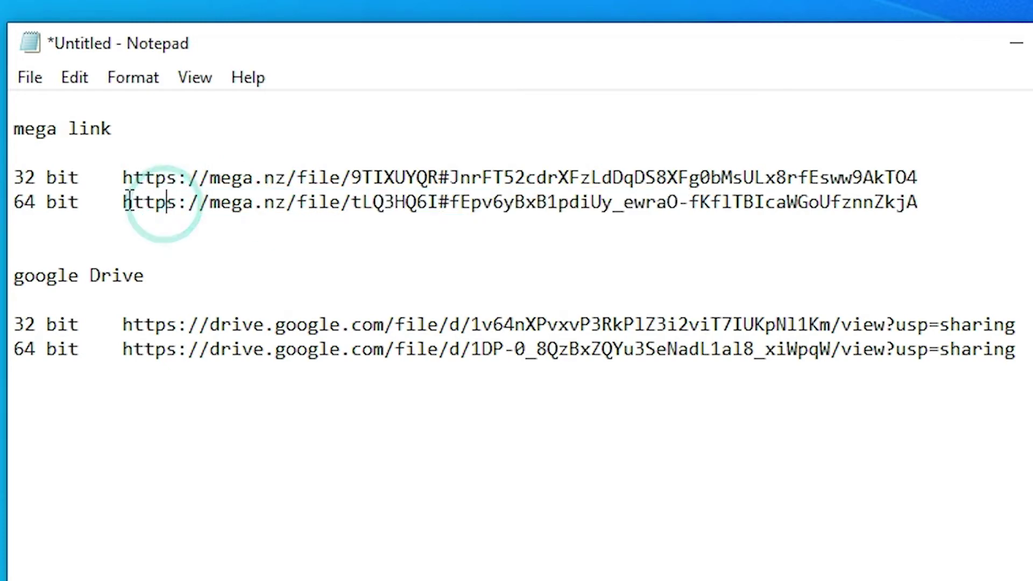
left_click_drag(123, 205, 13, 204)
left_click(939, 202, "shift")
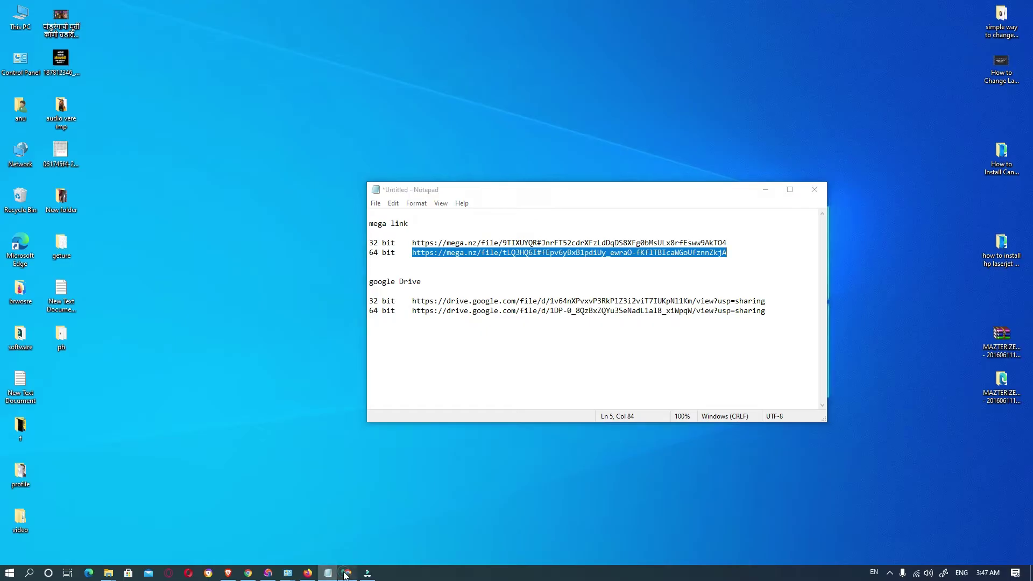
Paste the copied 64-bit MEGA link into Chrome's address bar and load the download page
left_click(341, 573)
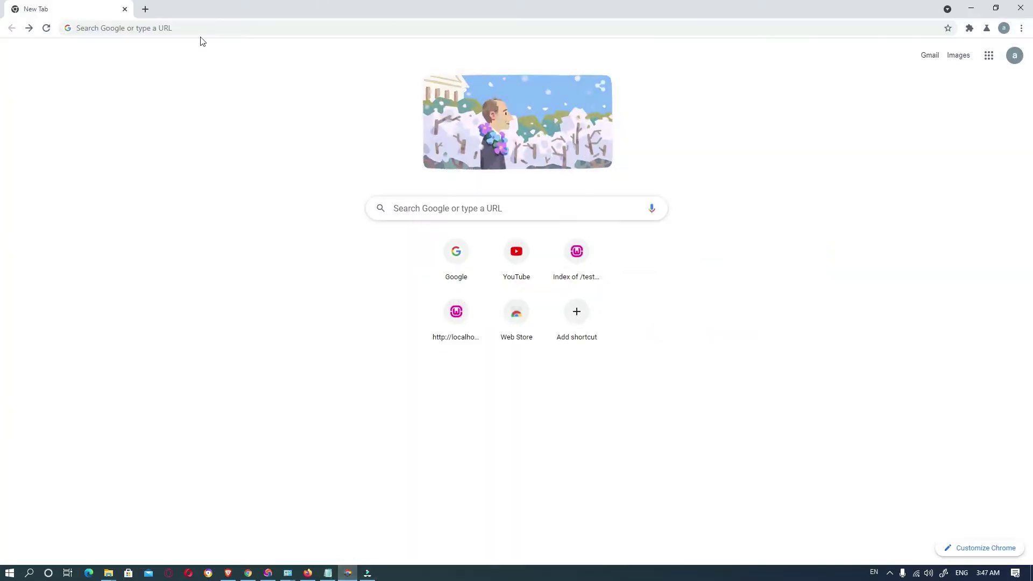
left_click(177, 28)
left_click(419, 66)
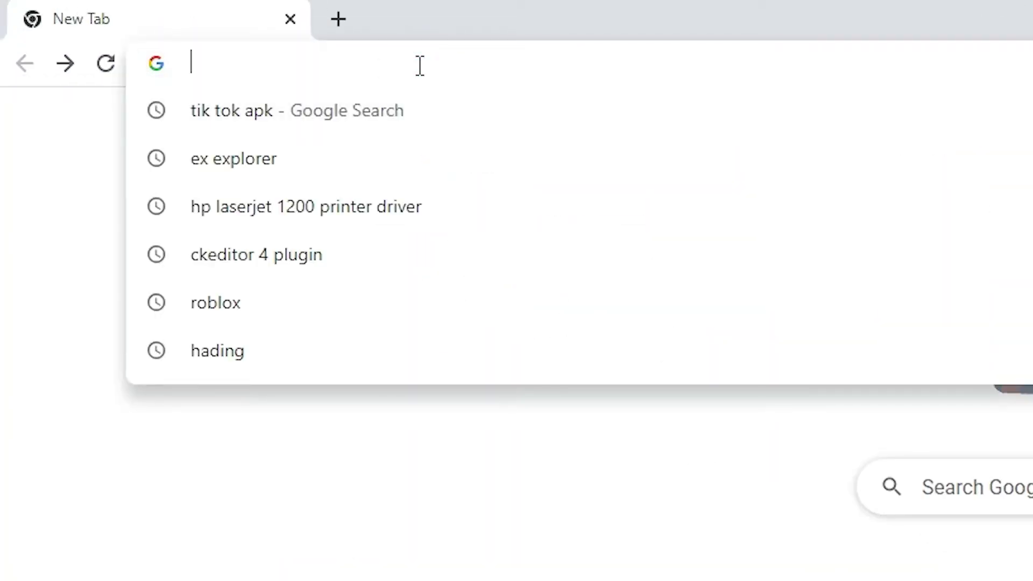
key("Return")
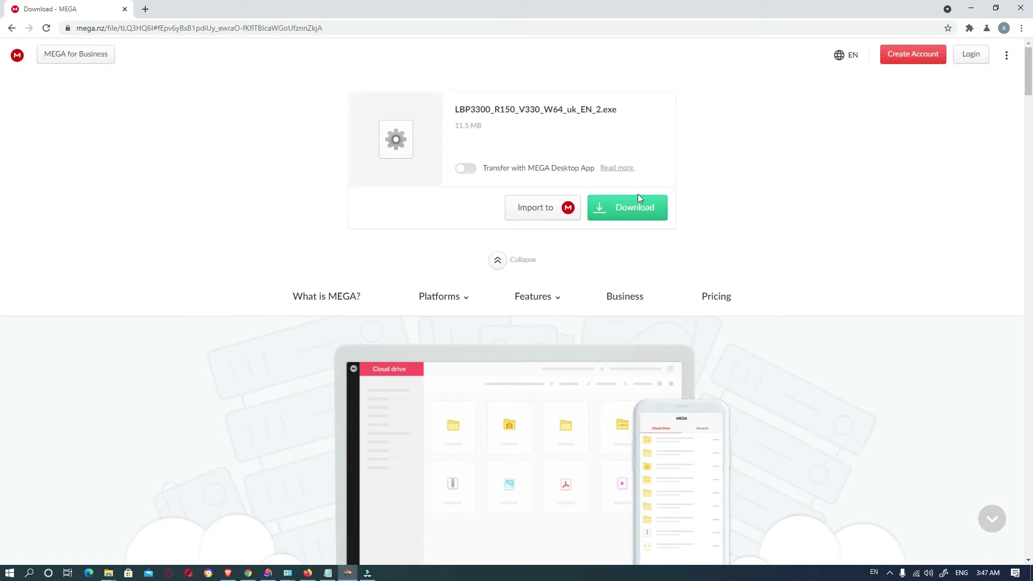
Download LBP3300_R150_V330_W64_uk_EN_2.exe (11.5 MB) and show it in the Downloads folder
left_click(635, 206)
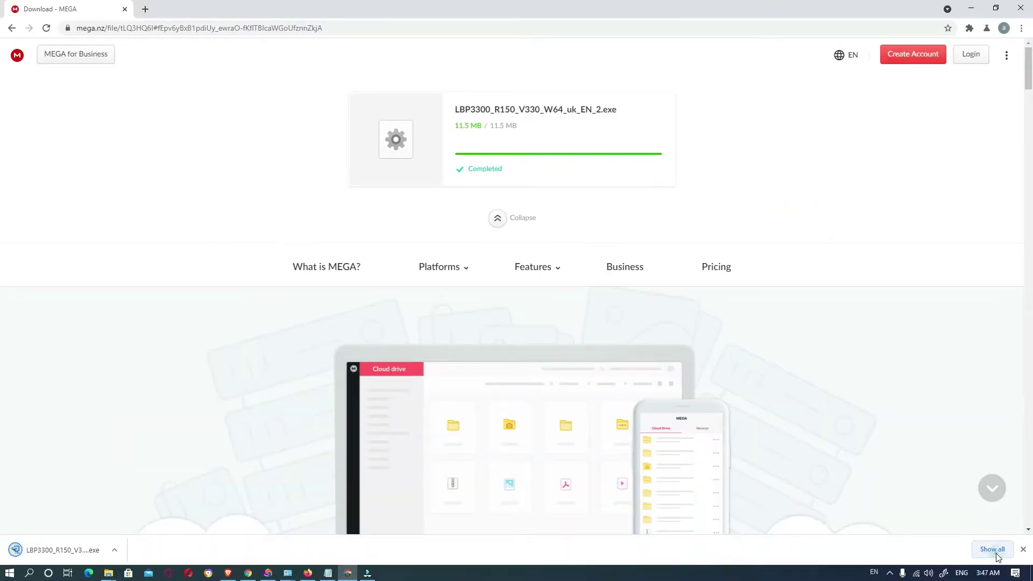
left_click(992, 550)
left_click(440, 157)
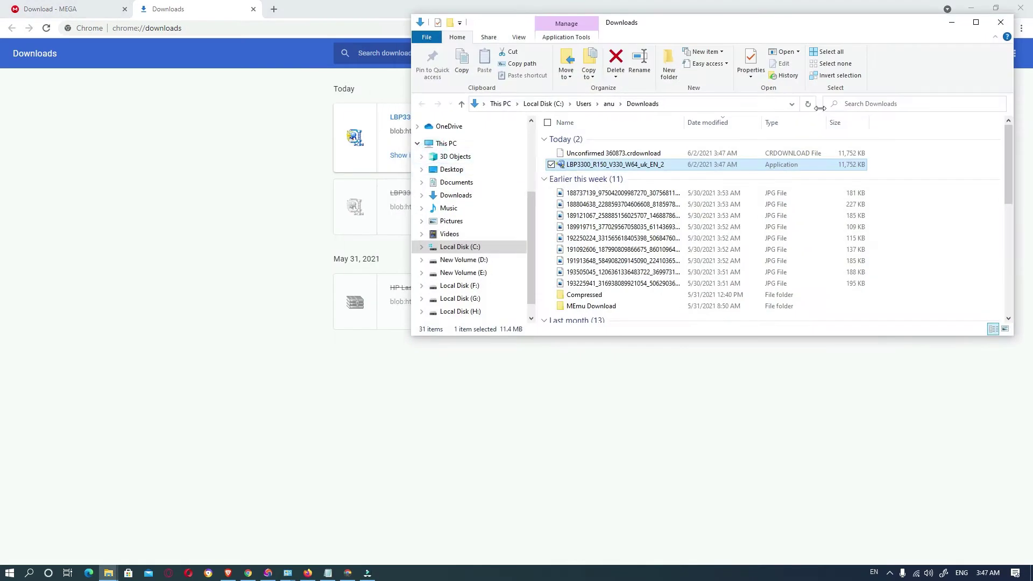
Cut the LBP3300 driver installer from Downloads and paste it onto the desktop
left_click(971, 8)
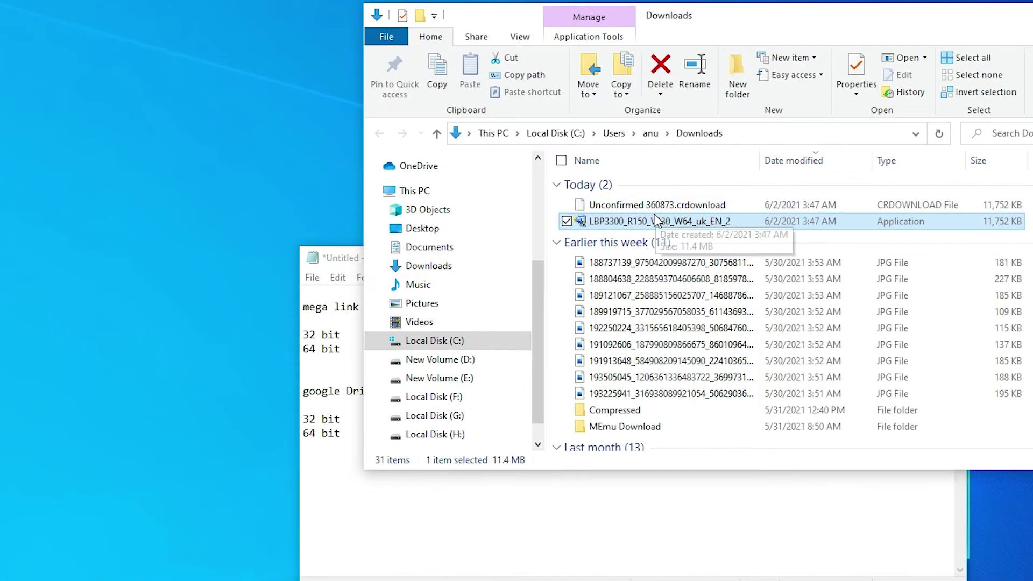
right_click(606, 163)
left_click(366, 495)
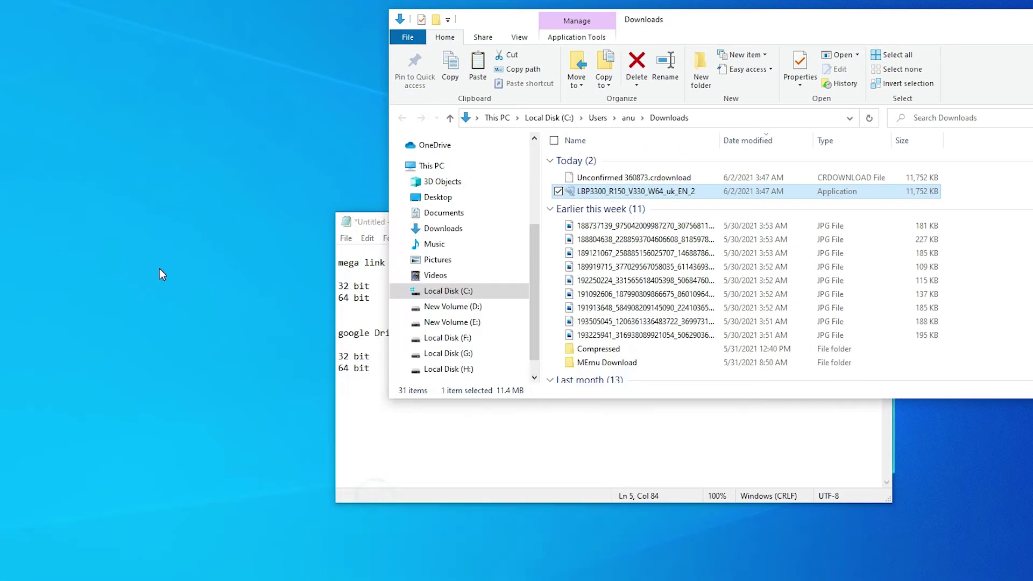
right_click(159, 269)
left_click(57, 326)
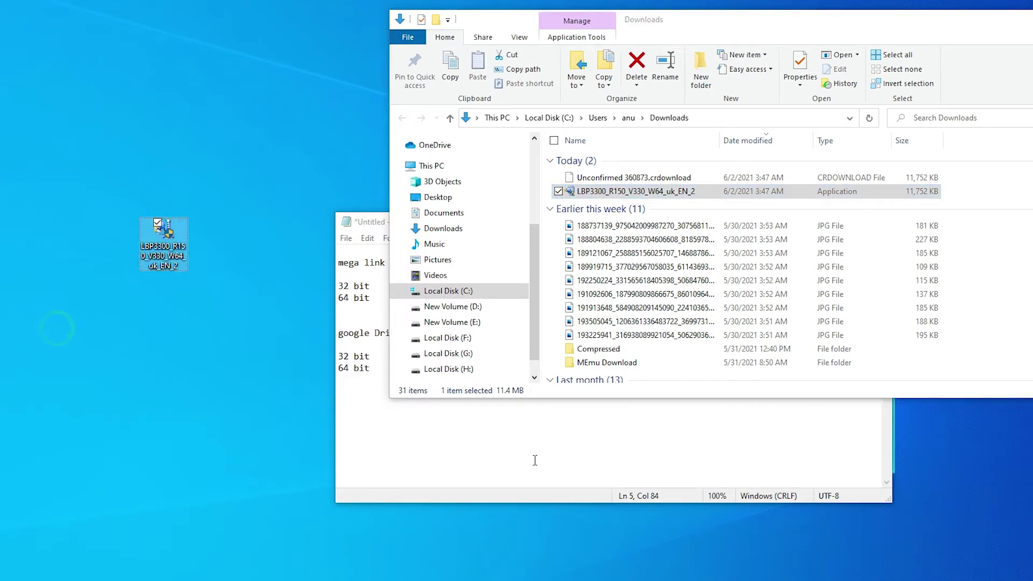
Minimize the Downloads folder and Notepad windows to clear the desktop
left_click(527, 455)
left_click(1030, 21)
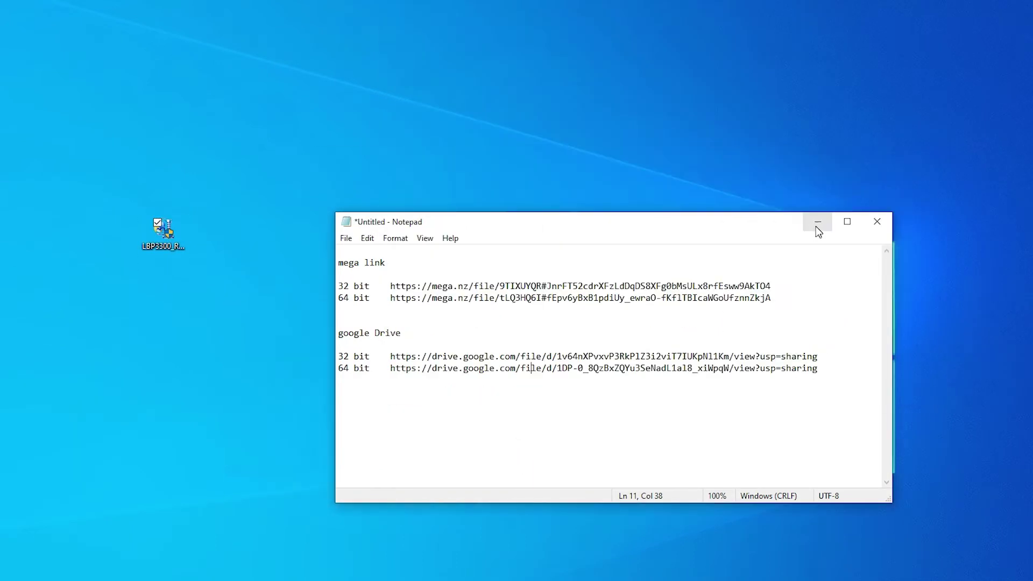
left_click(818, 221)
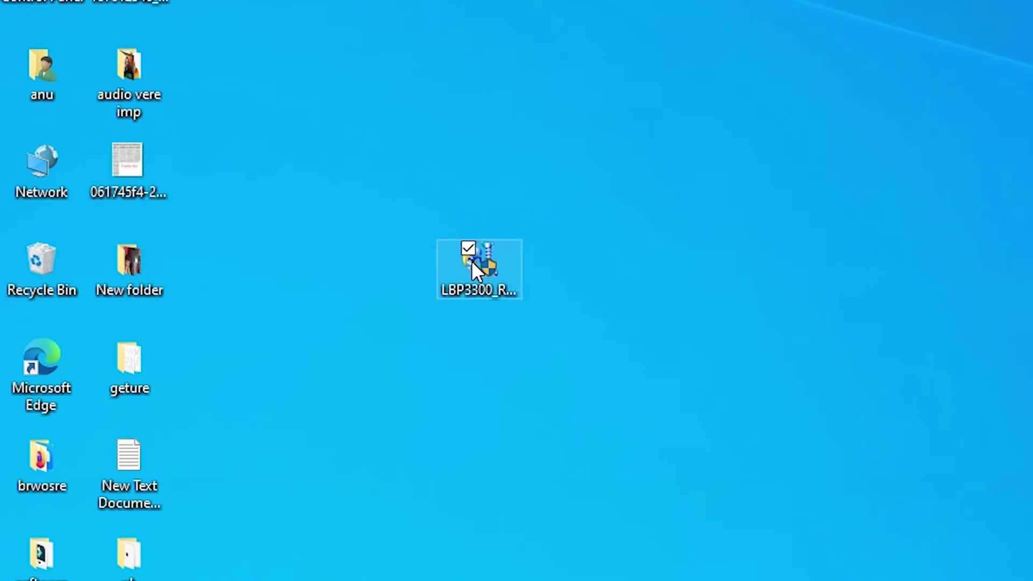
Extract the driver installer with WinRAR into an LBP3300_R150_V330_W64_uk_EN_2 folder on the desktop
right_click(473, 264)
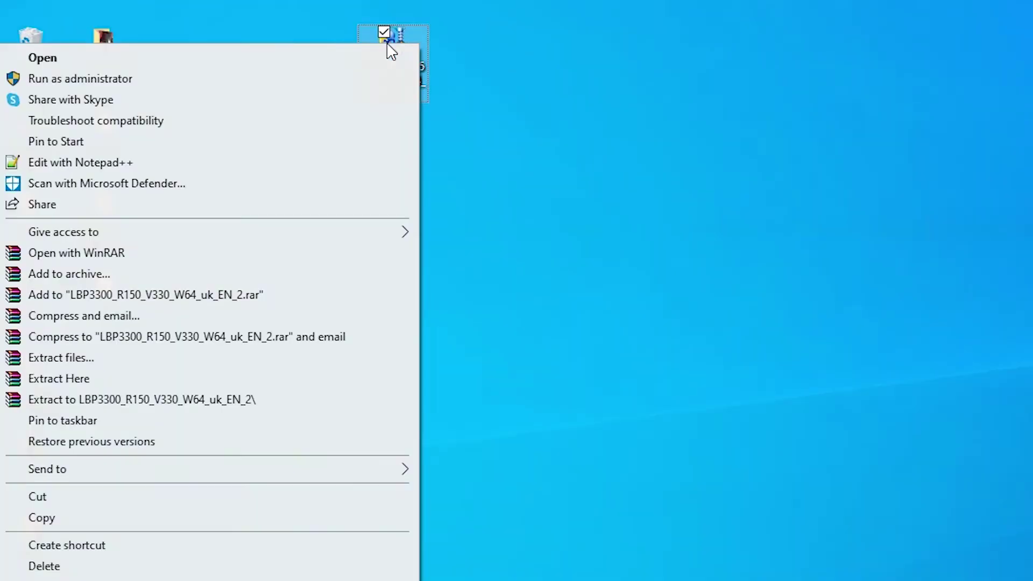
left_click(61, 359)
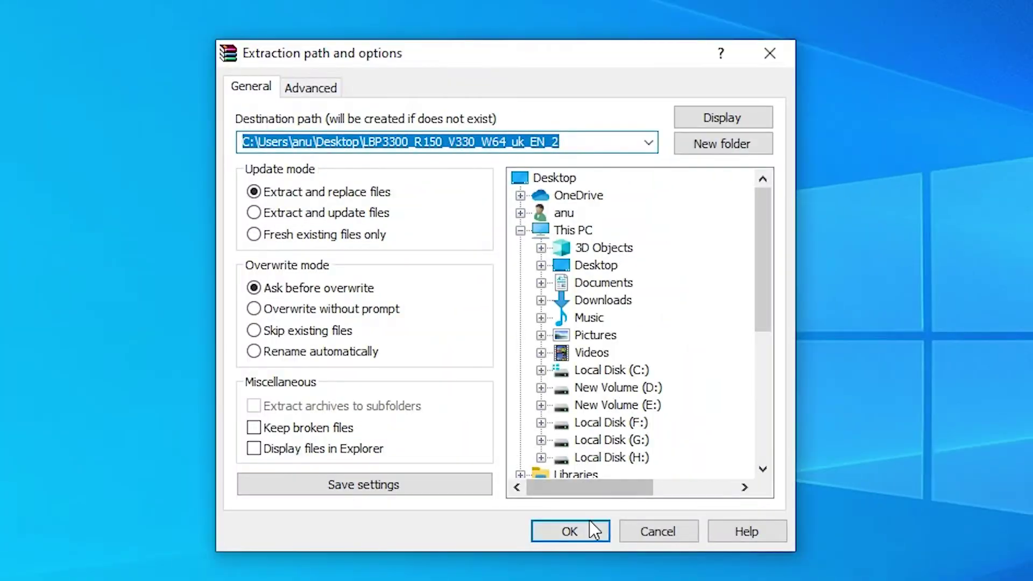
left_click(585, 532)
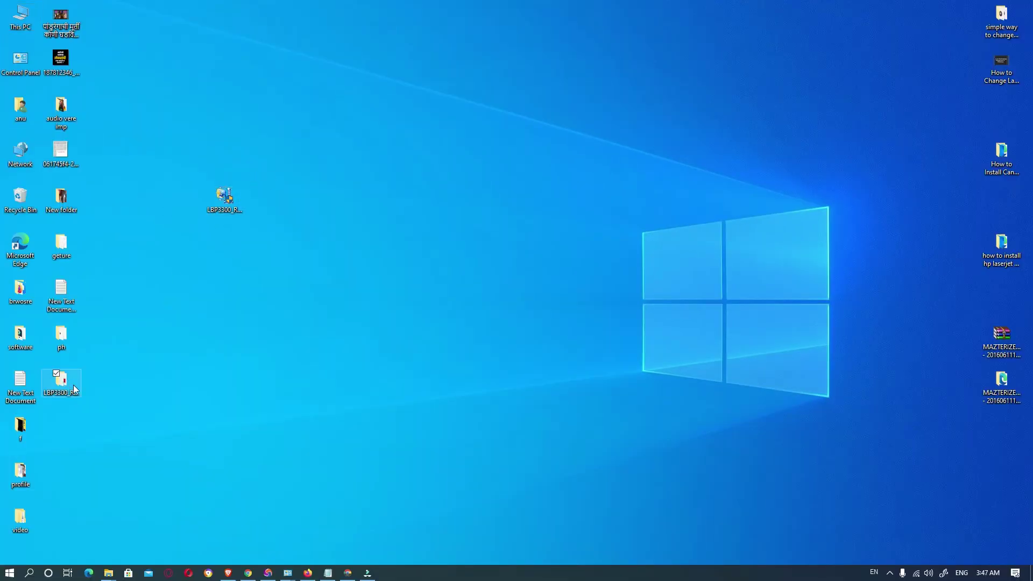
Open the extracted folder's Driver subfolder to check its 46 items, then minimise it
left_click_drag(75, 389, 438, 300)
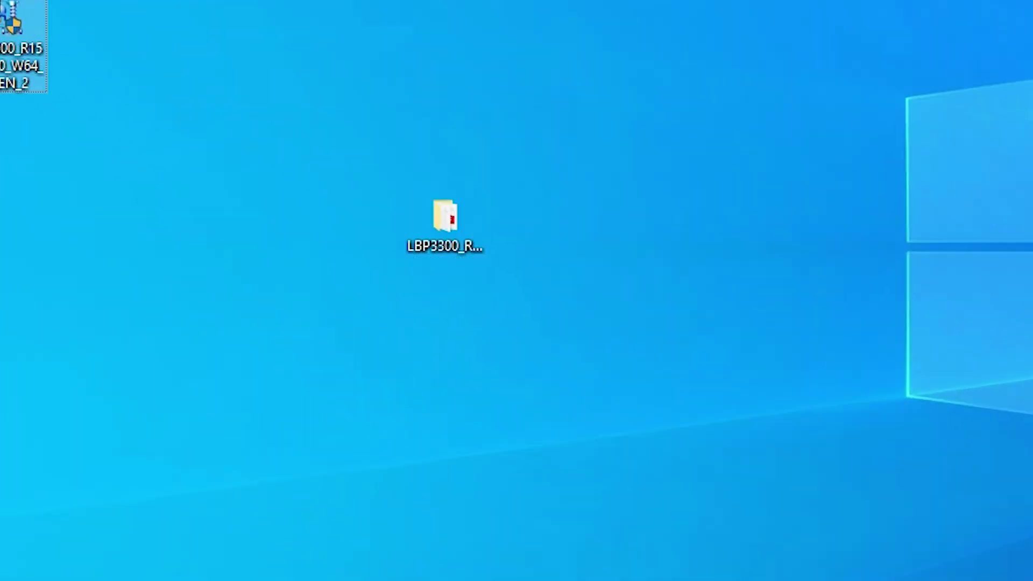
left_click(436, 251)
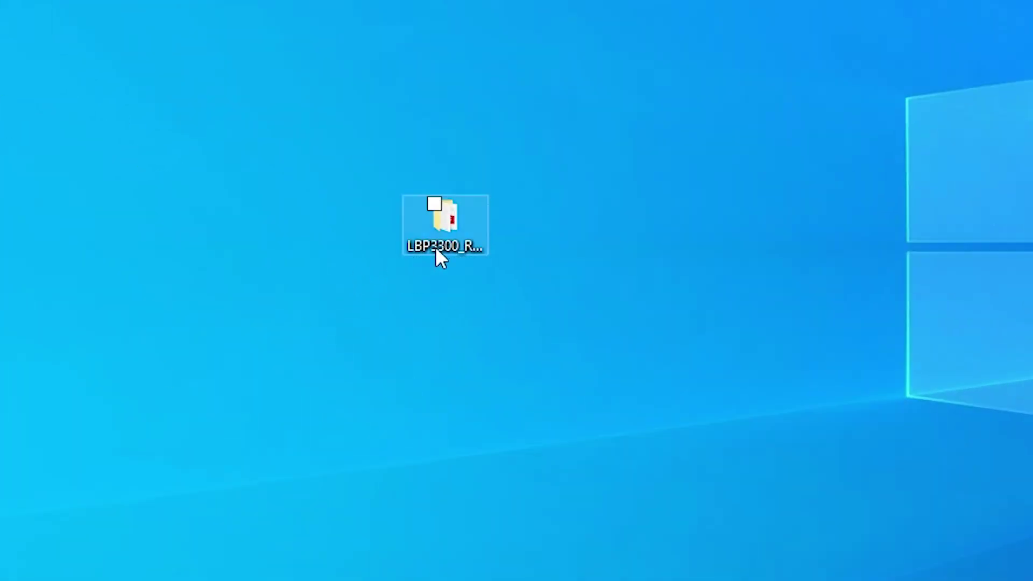
left_click(490, 241)
double_click(451, 262)
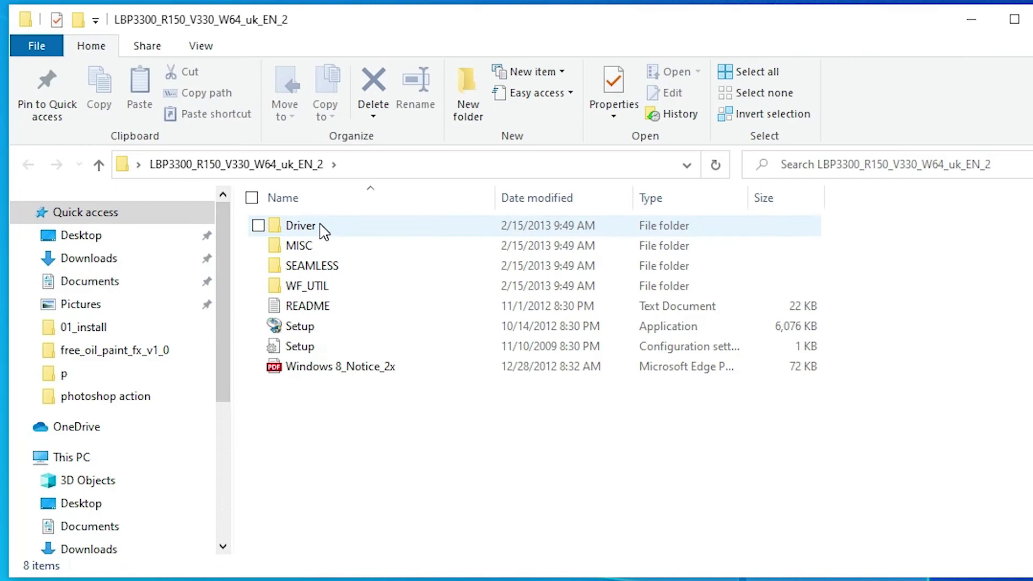
double_click(321, 227)
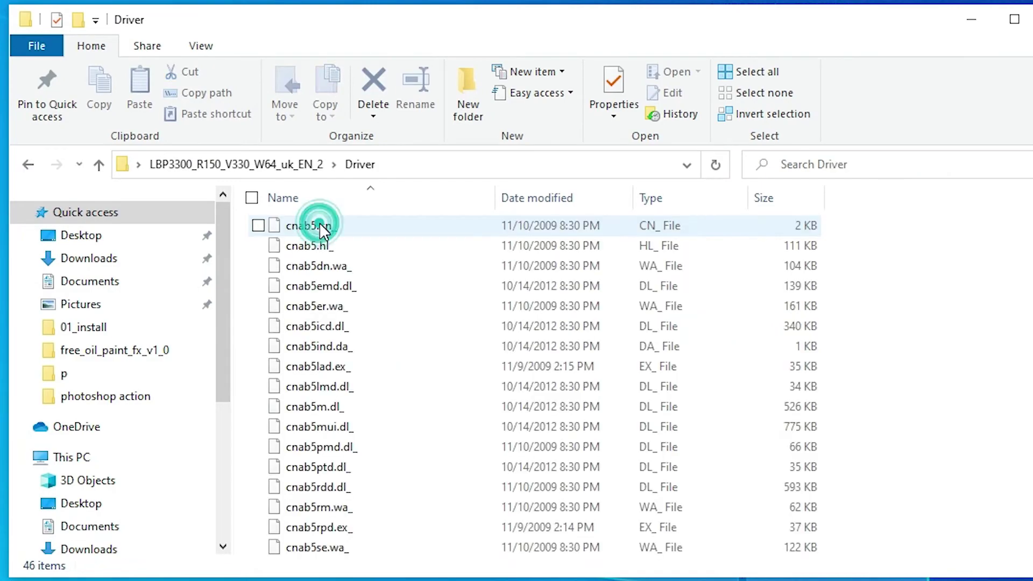
left_click(971, 19)
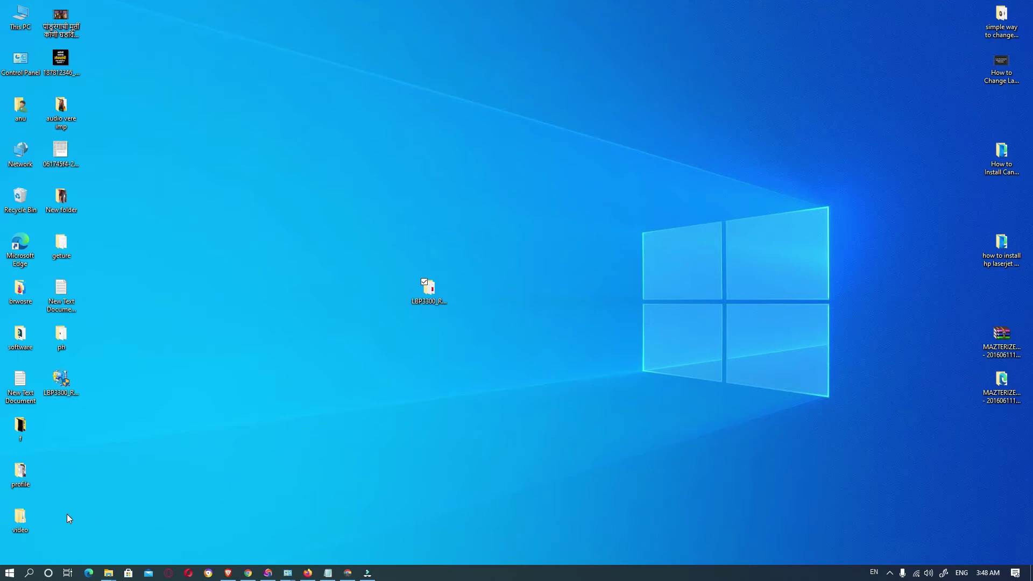
Search Start for 'cont', launch Control Panel, and go to Devices and Printers
left_click(10, 572)
type("cont")
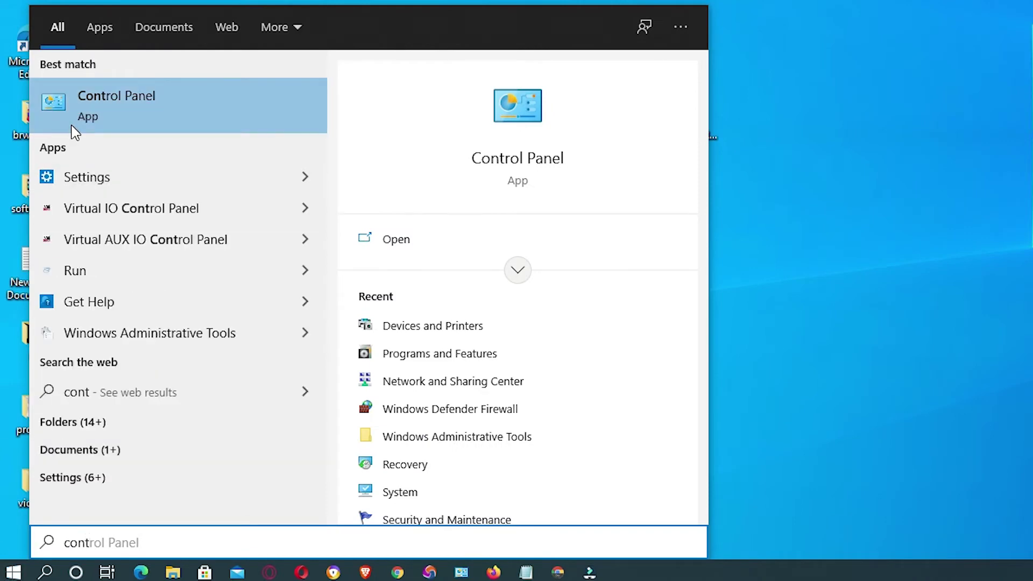
left_click(99, 131)
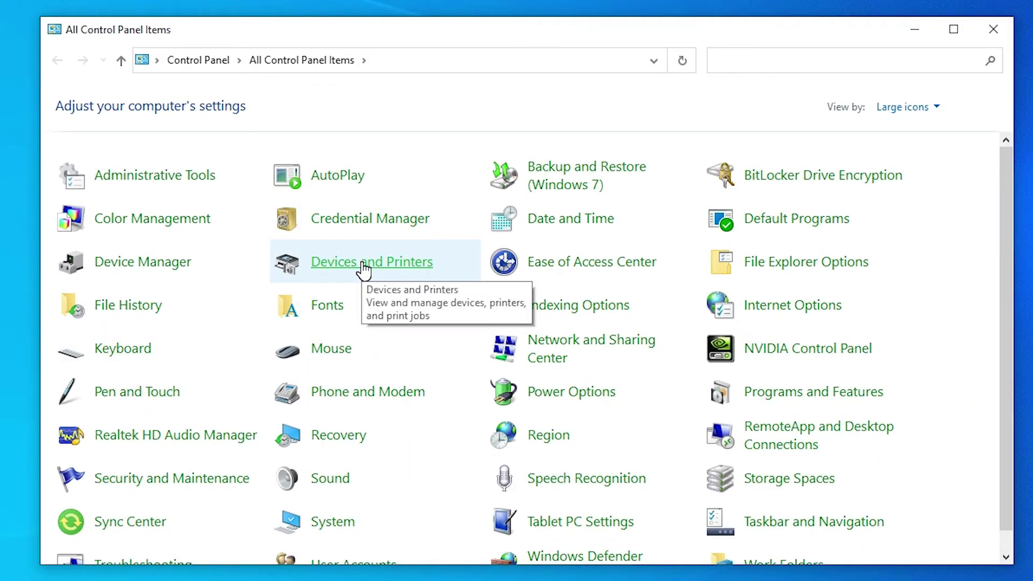
left_click(361, 266)
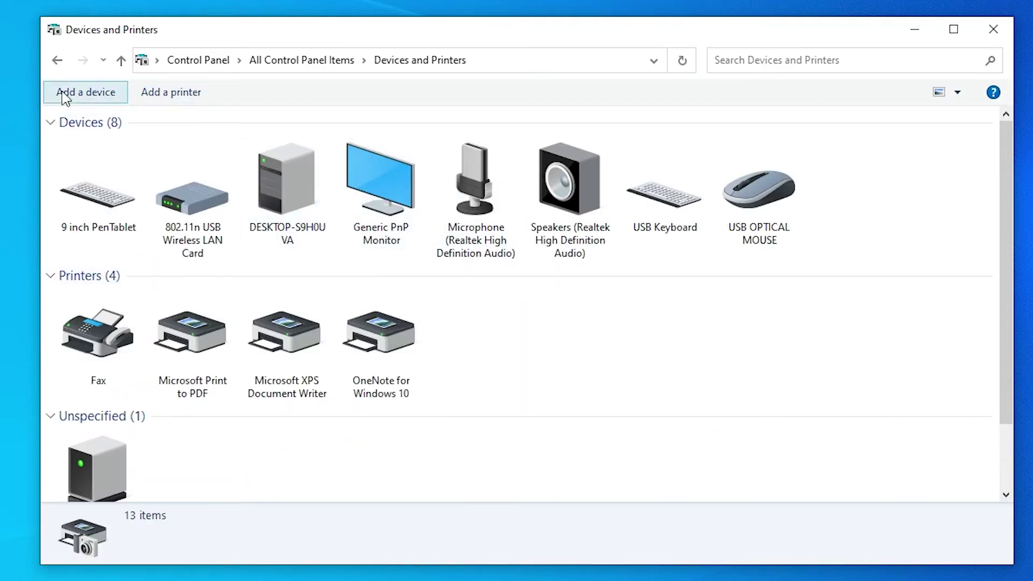
Start adding an unlisted printer as a local printer with manual settings
left_click(187, 101)
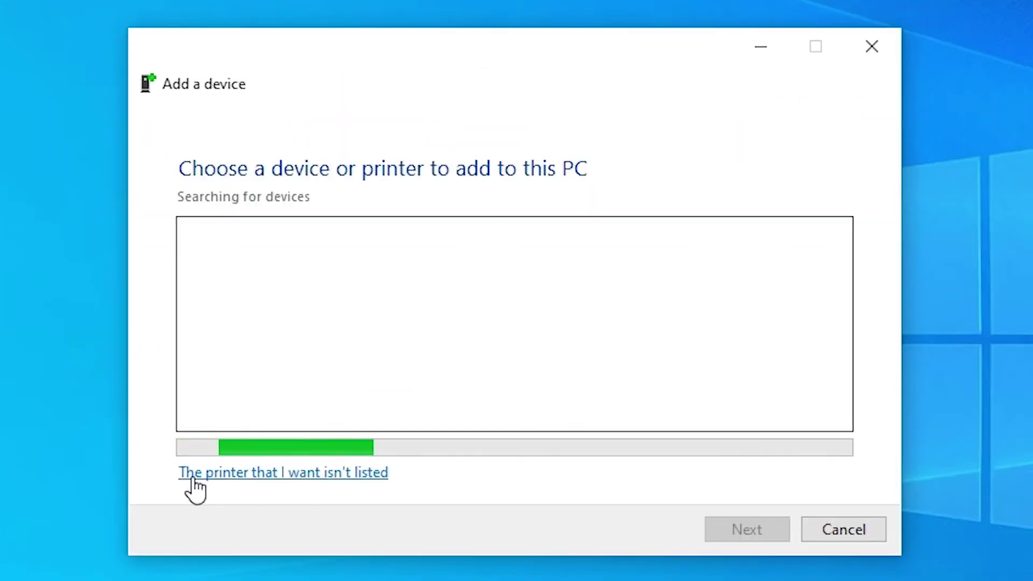
left_click(368, 474)
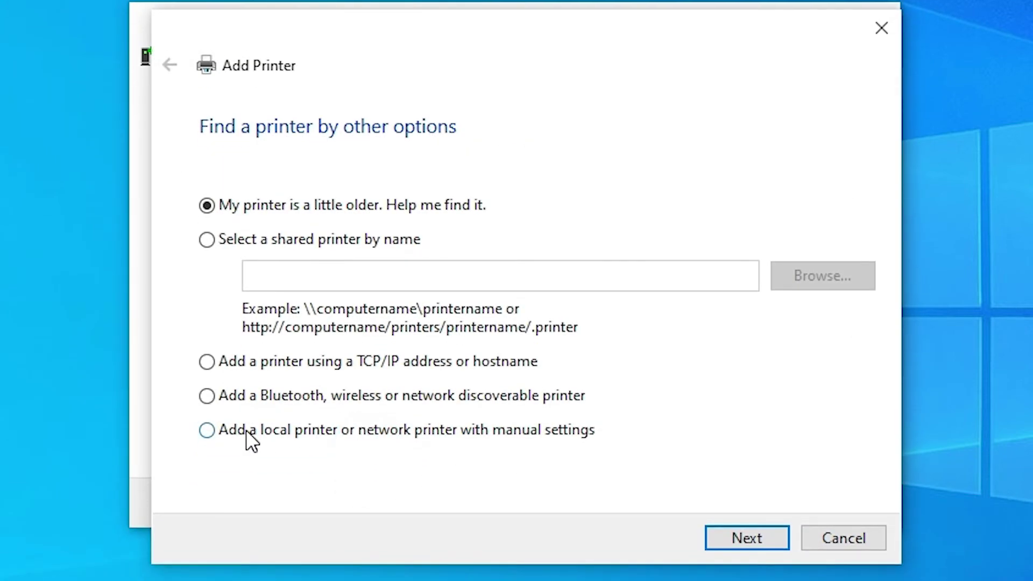
left_click(316, 431)
left_click(733, 537)
Use the existing USB001 (Virtual printer port for USB) port for the printer
left_click(611, 237)
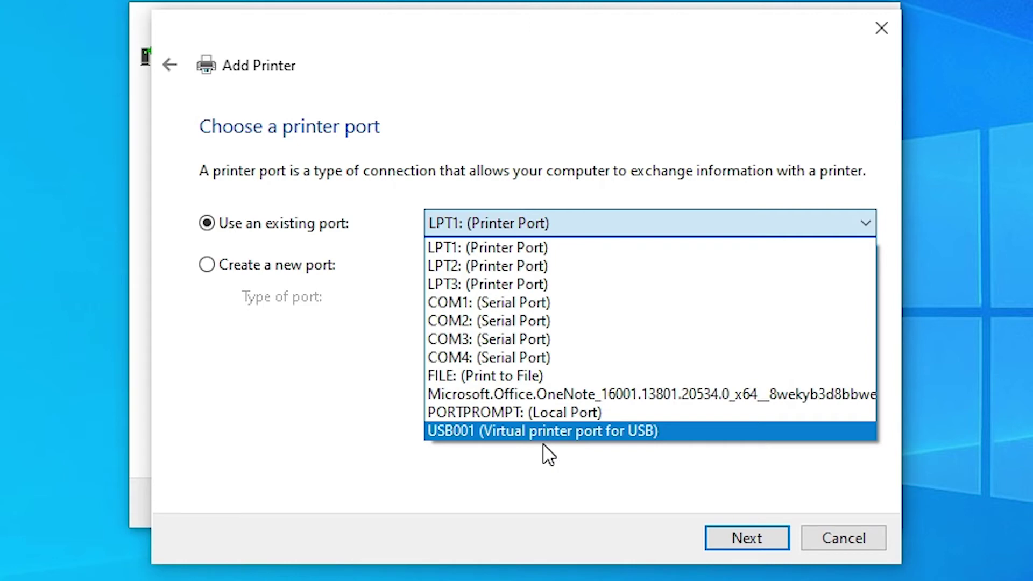
left_click(532, 430)
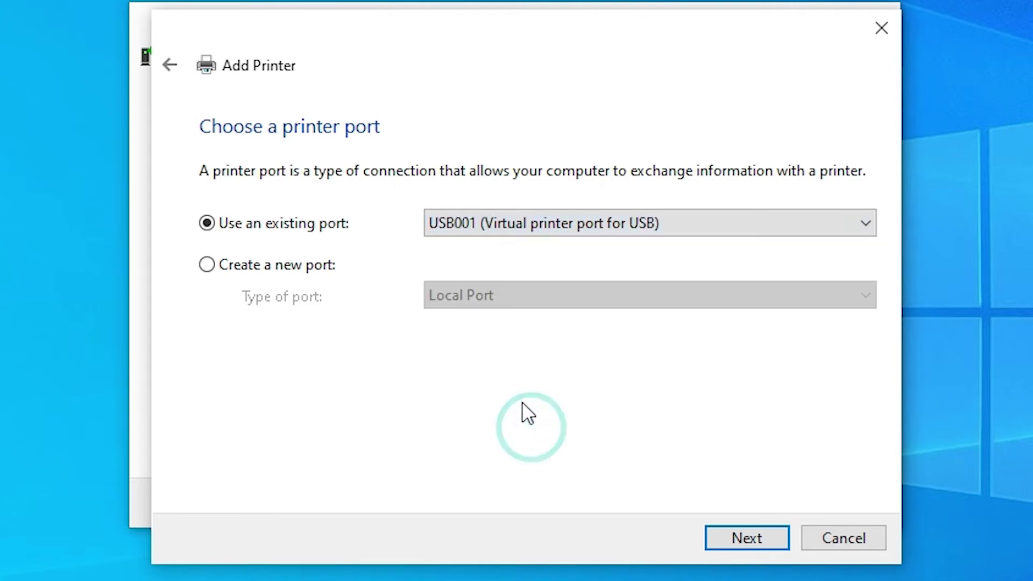
left_click(758, 534)
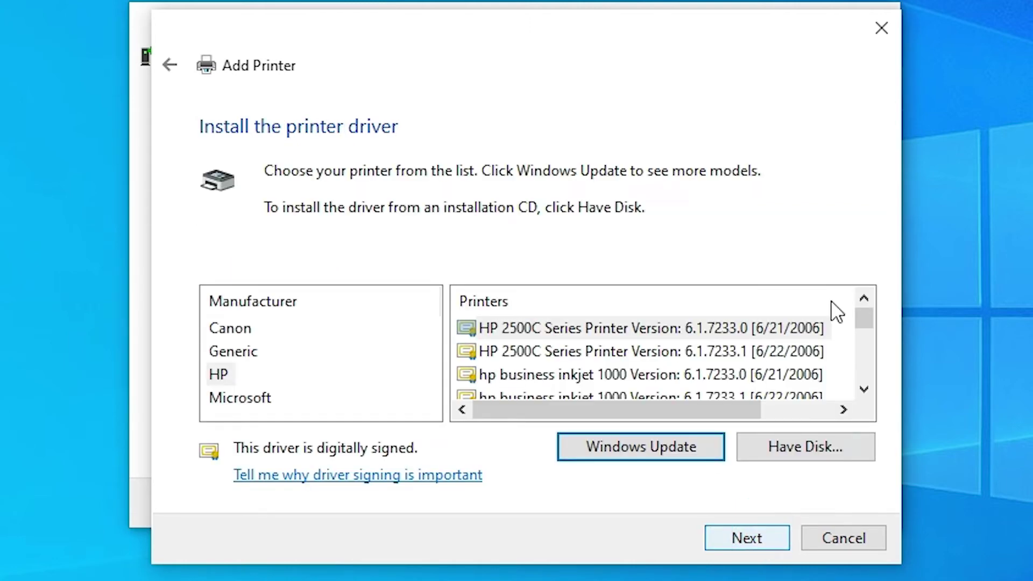
Load the Canon LBP3300 driver from CNAB5STD.INF in the desktop LBP3300 folder's Driver subfolder
left_click(813, 444)
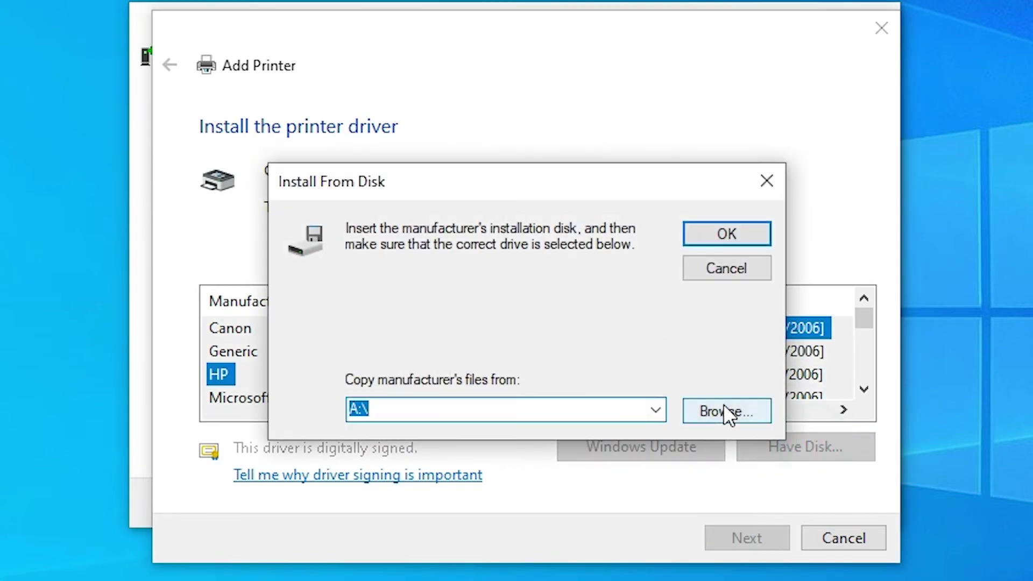
left_click(724, 409)
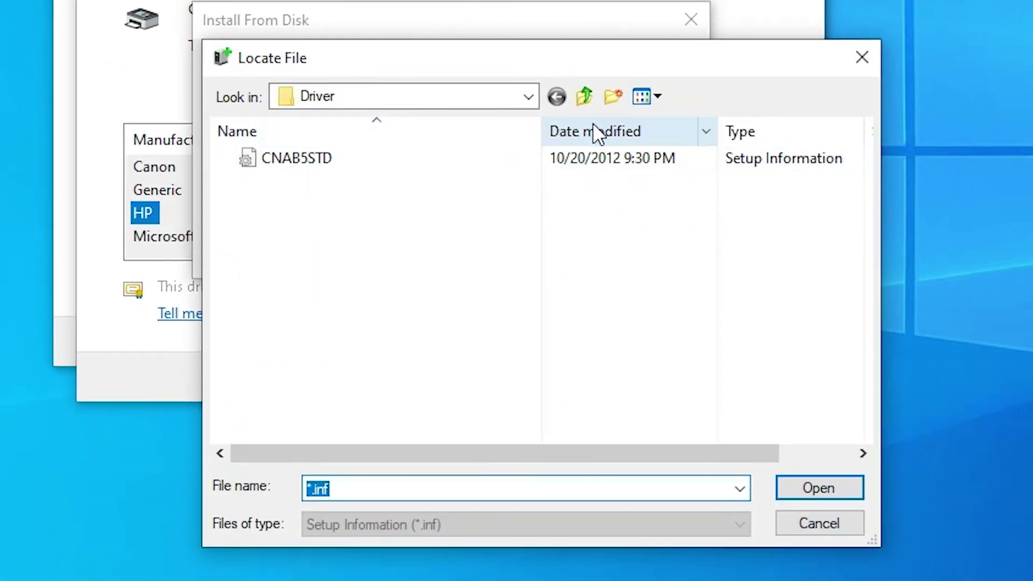
left_click(527, 96)
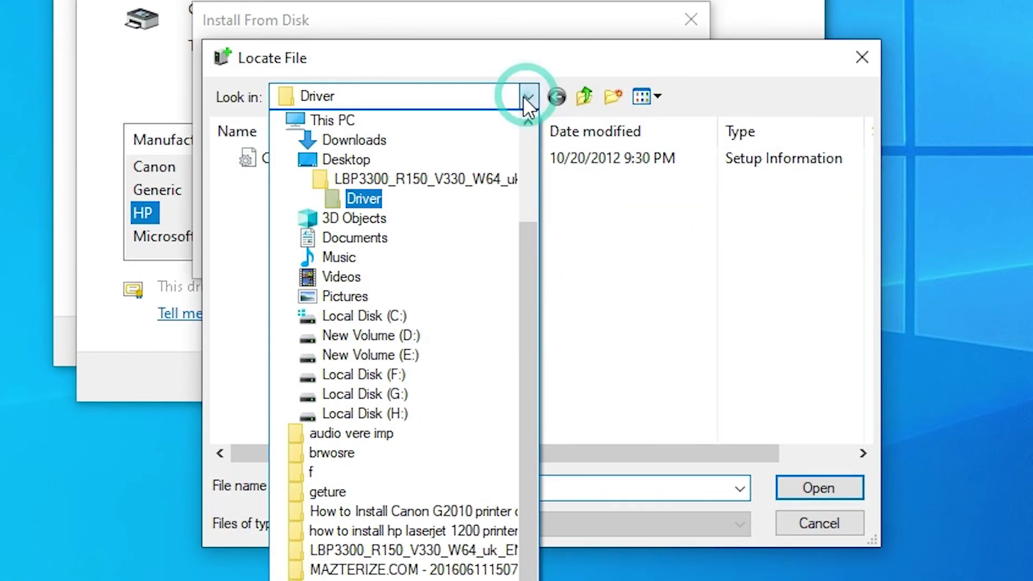
left_click(365, 161)
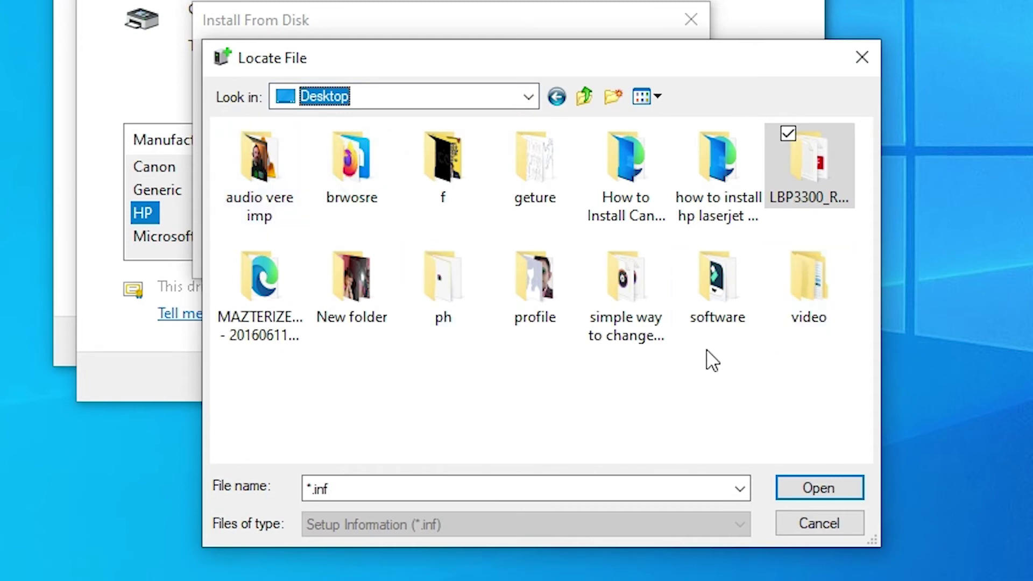
double_click(813, 185)
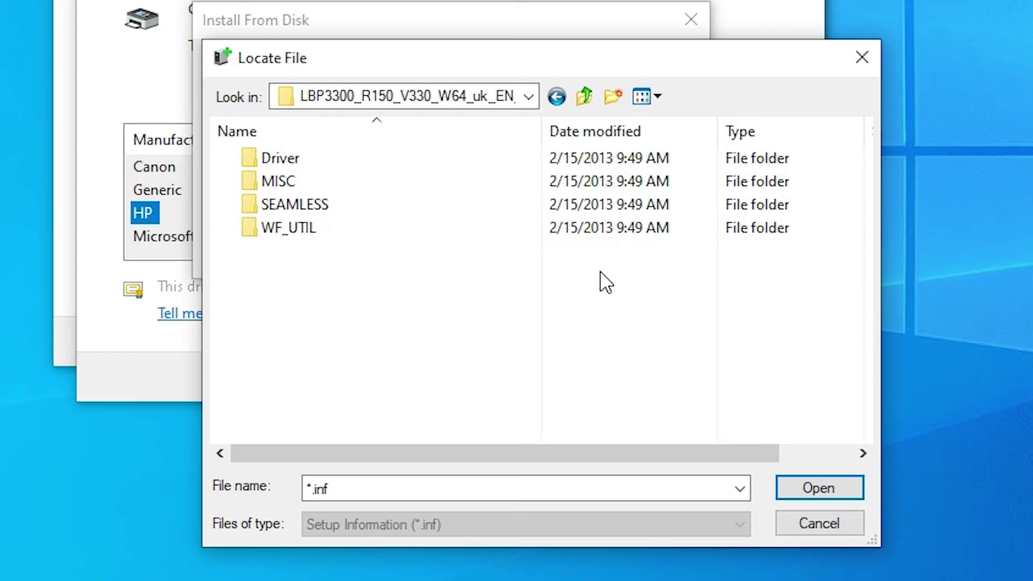
left_click(397, 276)
double_click(277, 158)
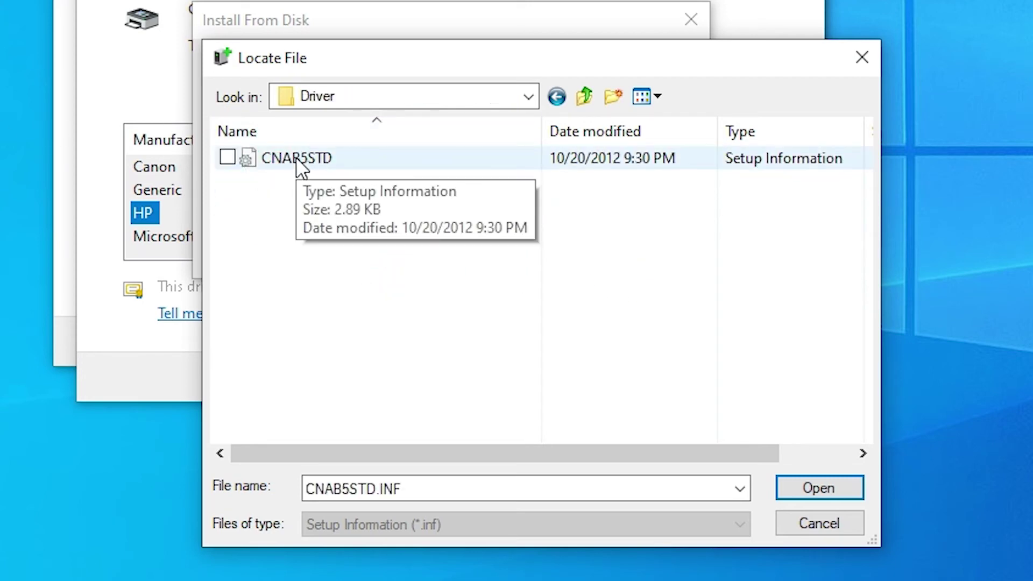
double_click(296, 158)
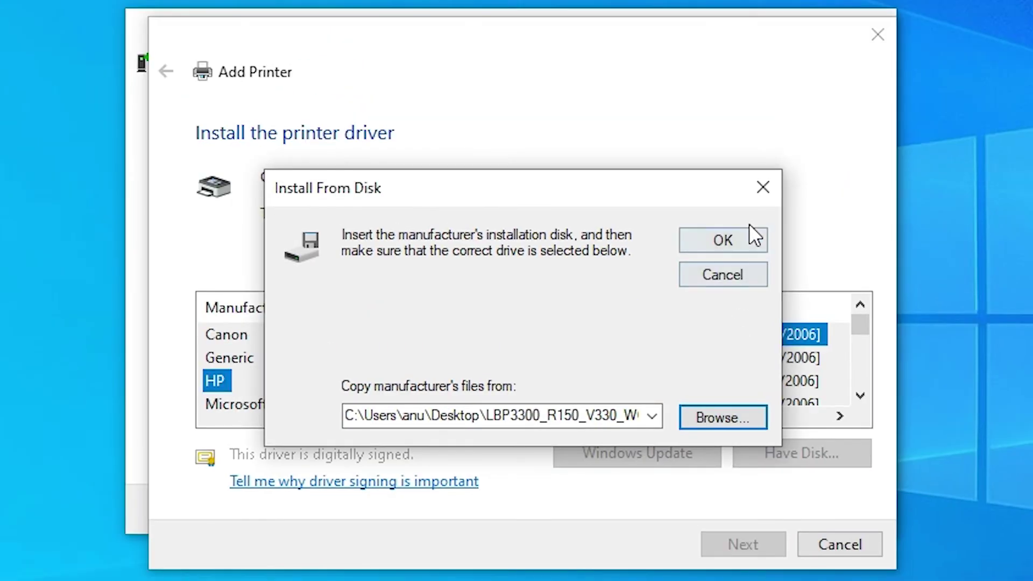
left_click(738, 235)
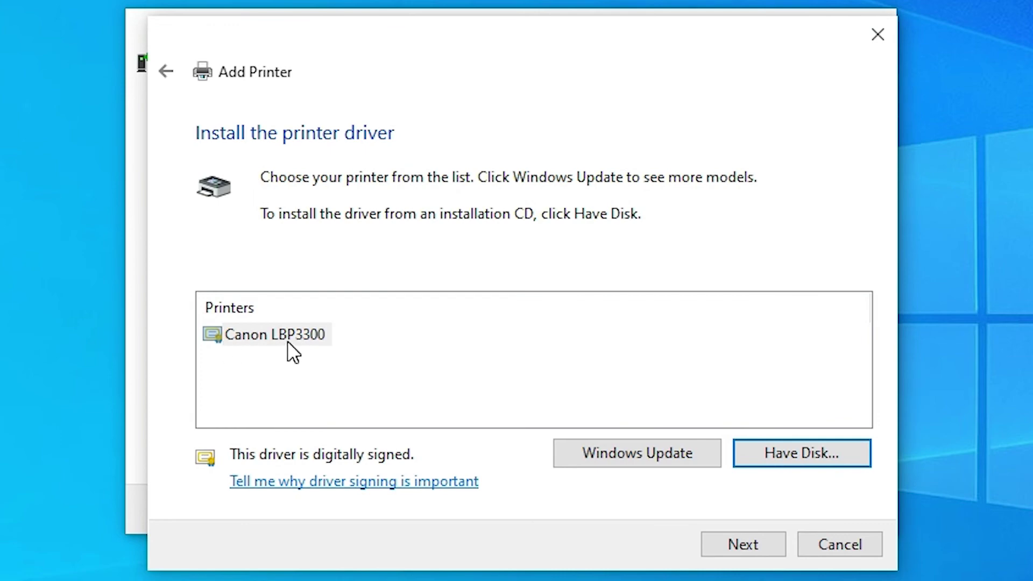
Install the Canon LBP3300 driver under the default name Canon LBP3300 and finish the wizard
left_click(318, 345)
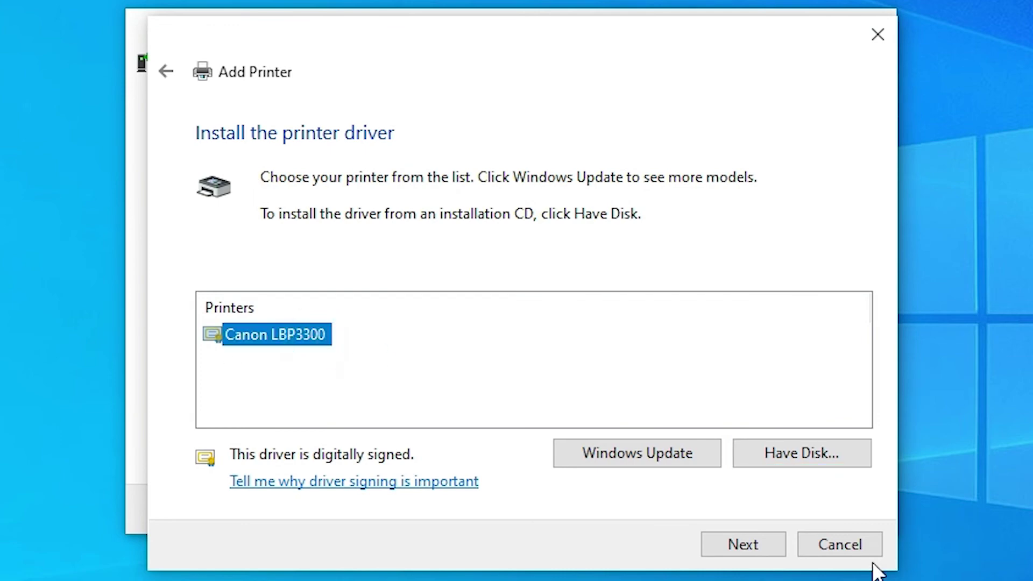
left_click(756, 544)
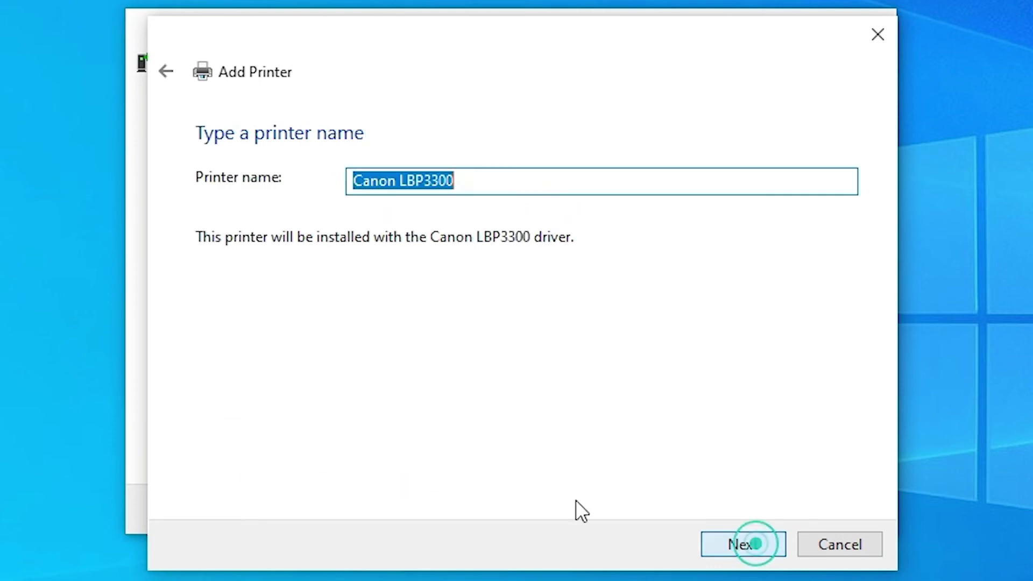
left_click(743, 544)
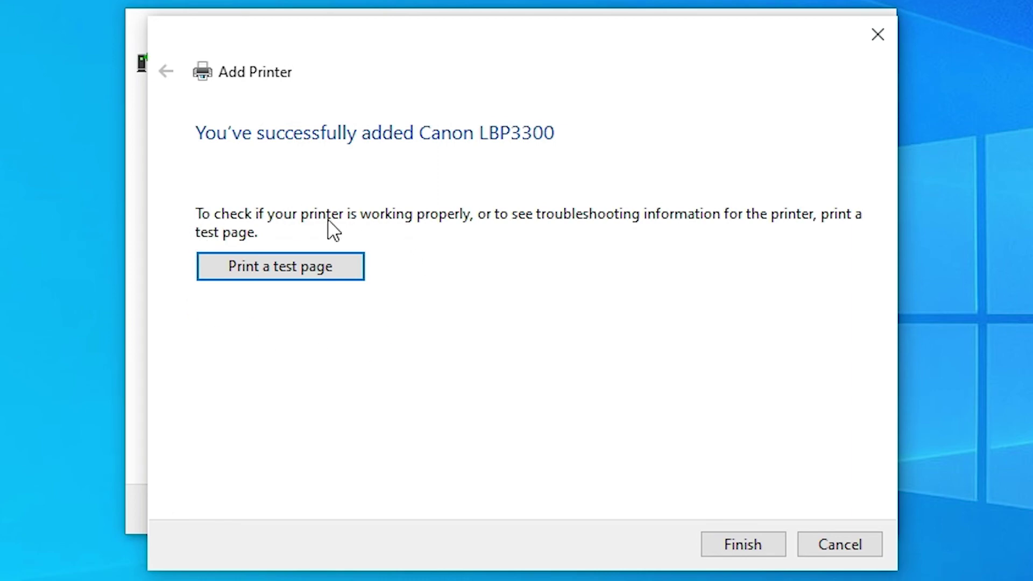
left_click(753, 546)
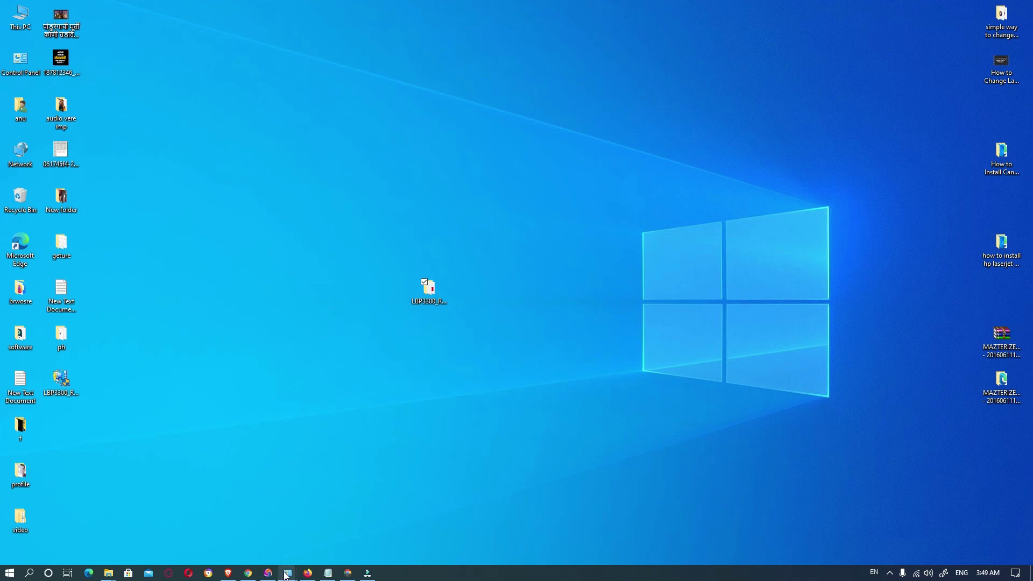
Return to Devices and Printers and view Canon LBP3300's details, showing 0 documents queued
mouse_move(286, 574)
mouse_move(412, 516)
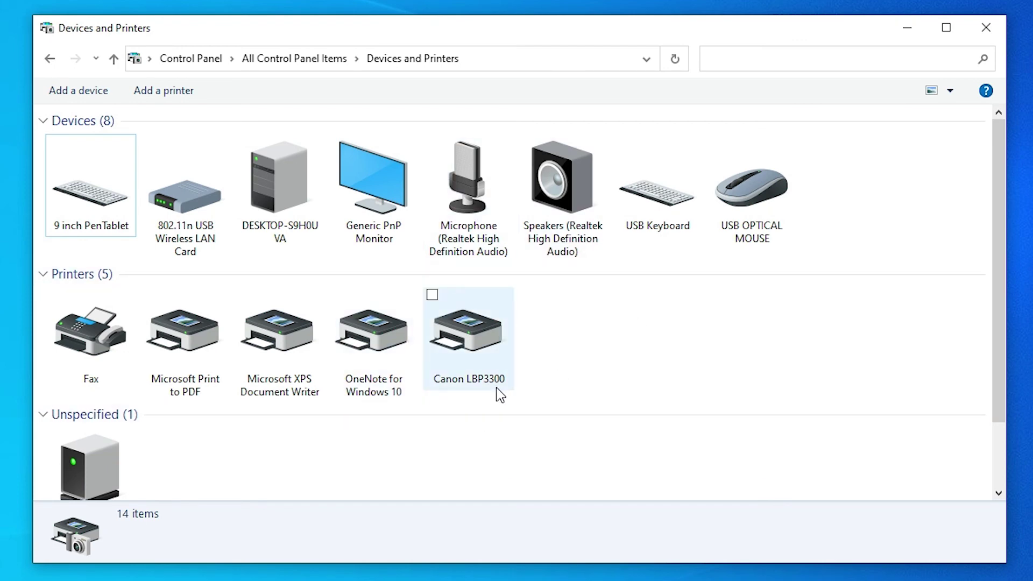
left_click(472, 370)
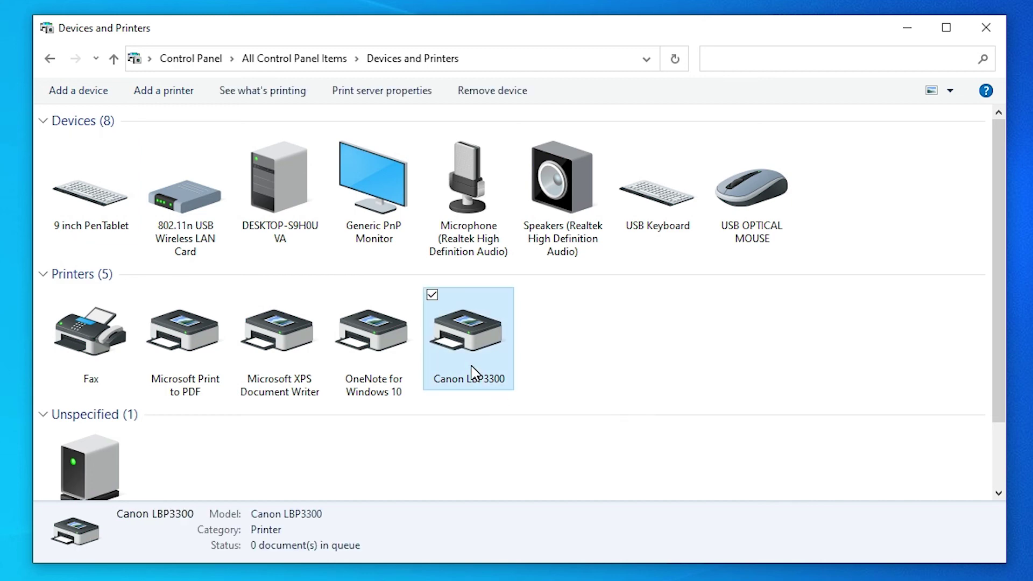